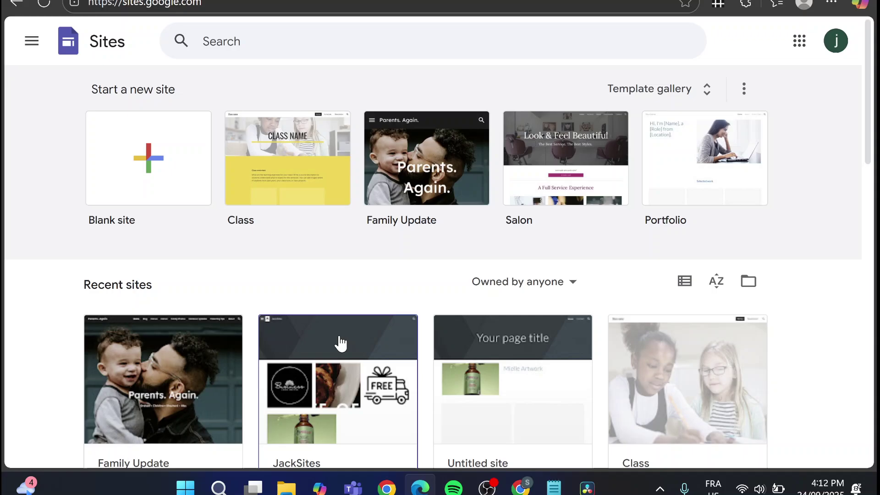
Open the Family Update site from the Recent sites list in the editor.
scroll(340, 342, "down", 3)
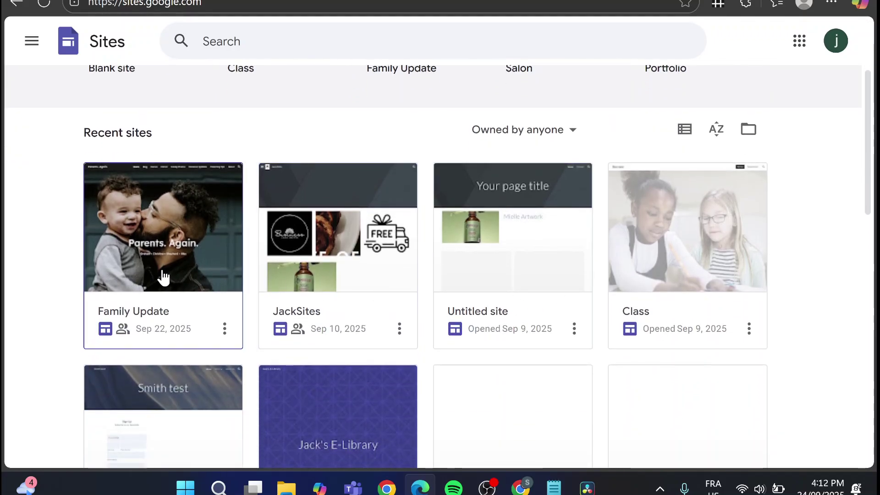
left_click(131, 245)
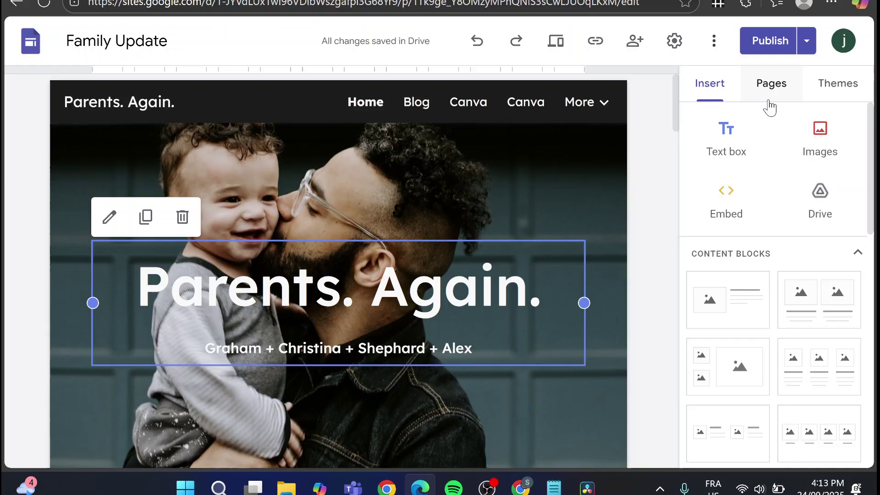
Start an Embed from the Insert panel and choose the Embed code option.
left_click(746, 207)
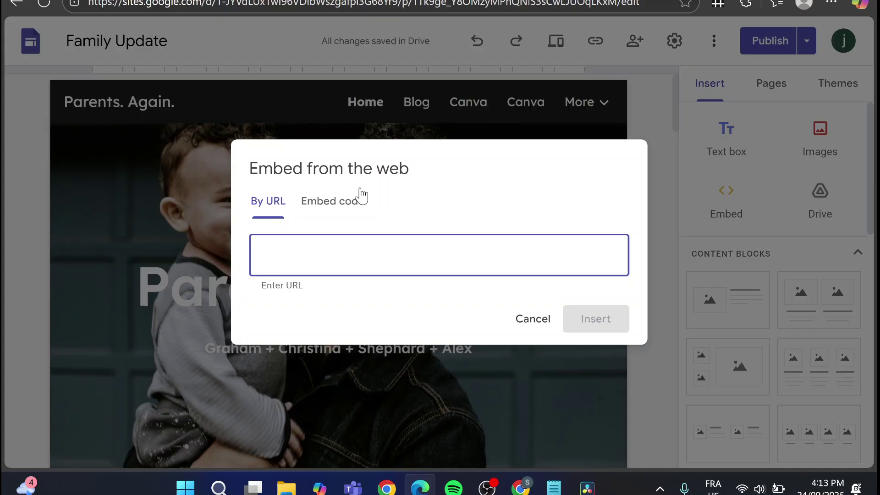
left_click(342, 210)
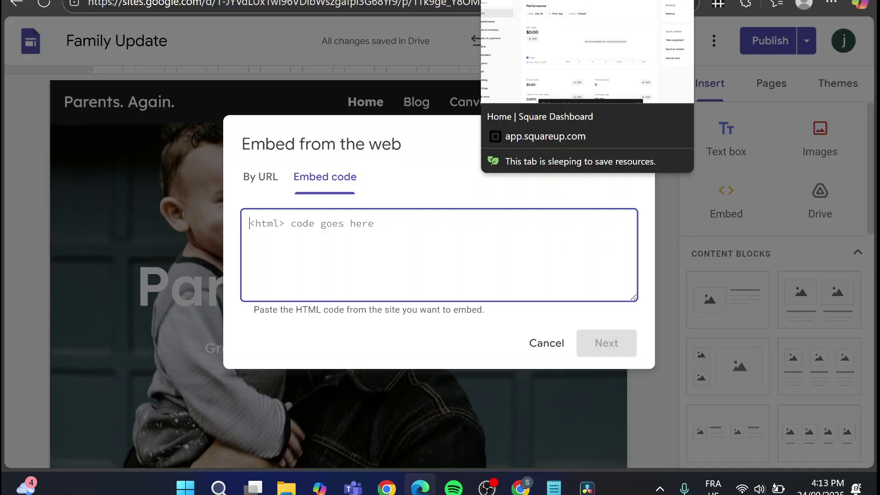
Return to the Square tab and sign in again with the saved password after the timeout.
left_click(509, 1)
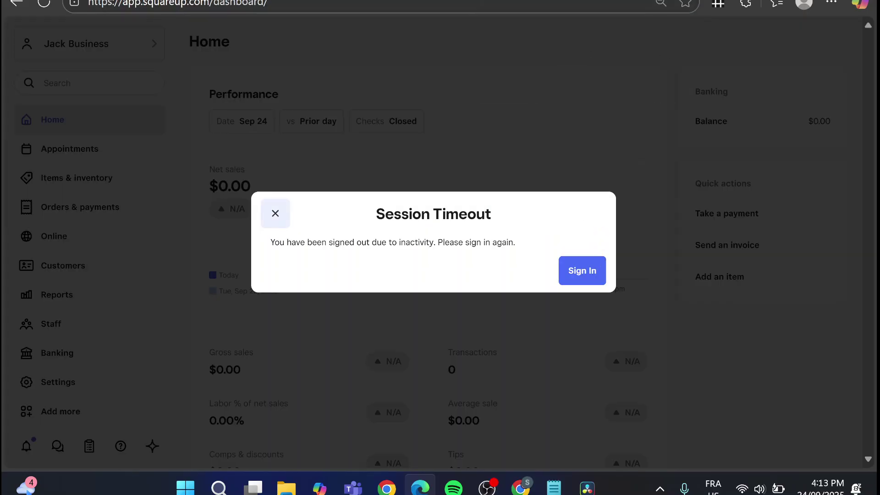
left_click(404, 1)
left_click(509, 1)
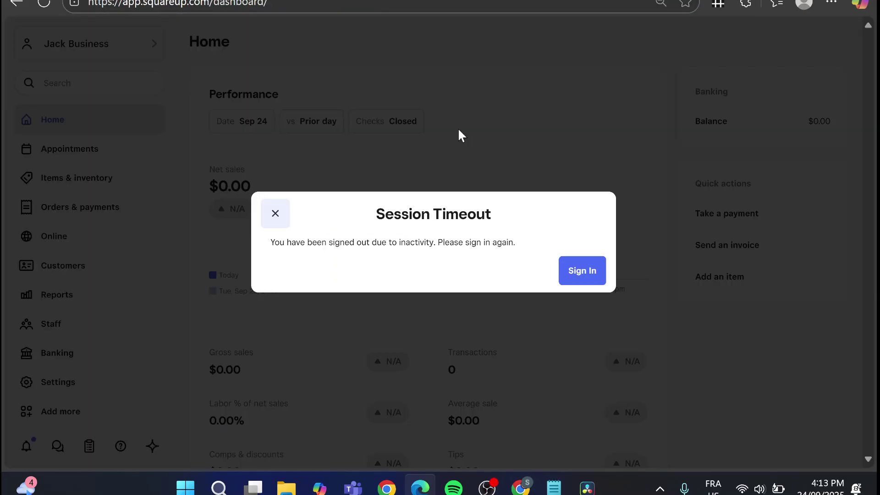
left_click(581, 270)
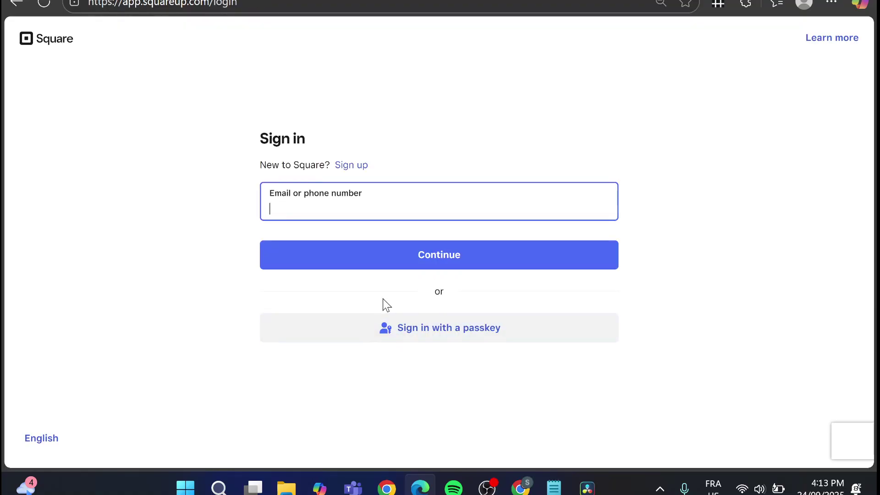
left_click(415, 261)
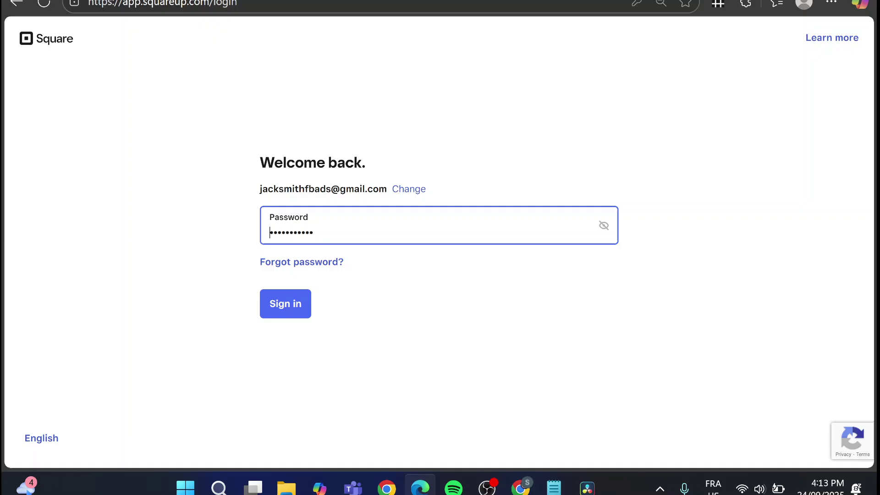
left_click(292, 314)
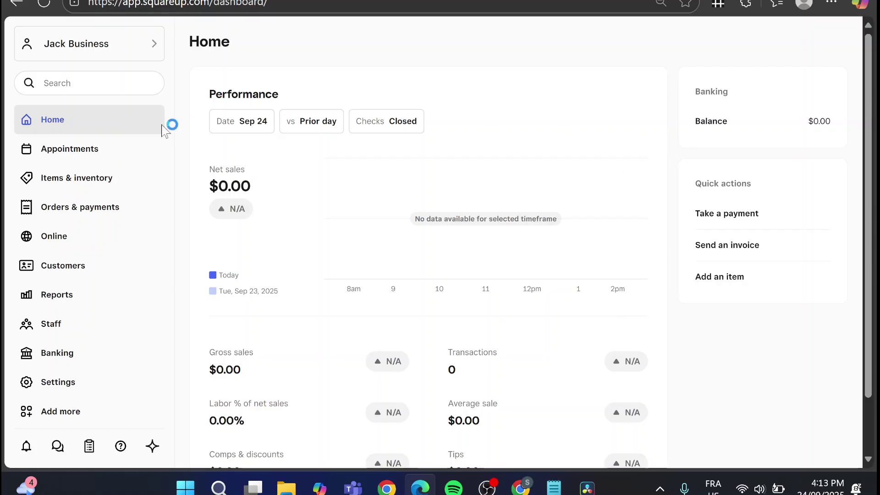
Go to Appointments > Online booking > Advanced widget and close the booking preview tab.
left_click(65, 148)
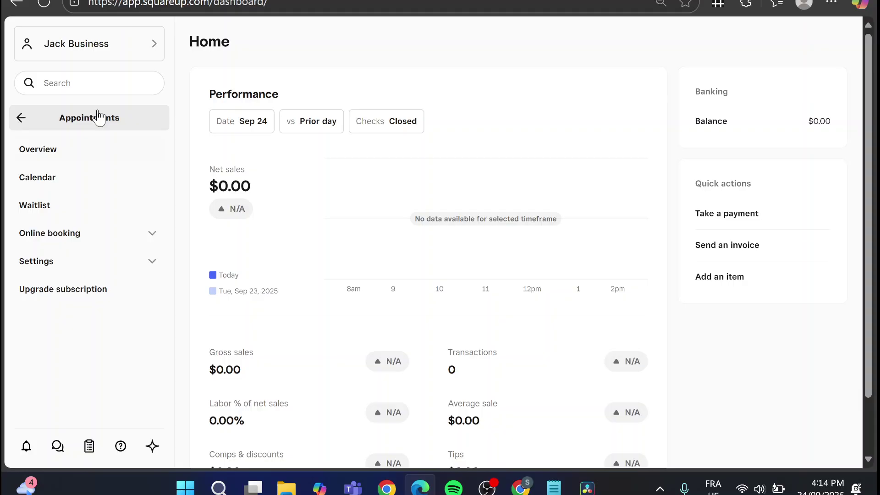
left_click(133, 235)
left_click(90, 323)
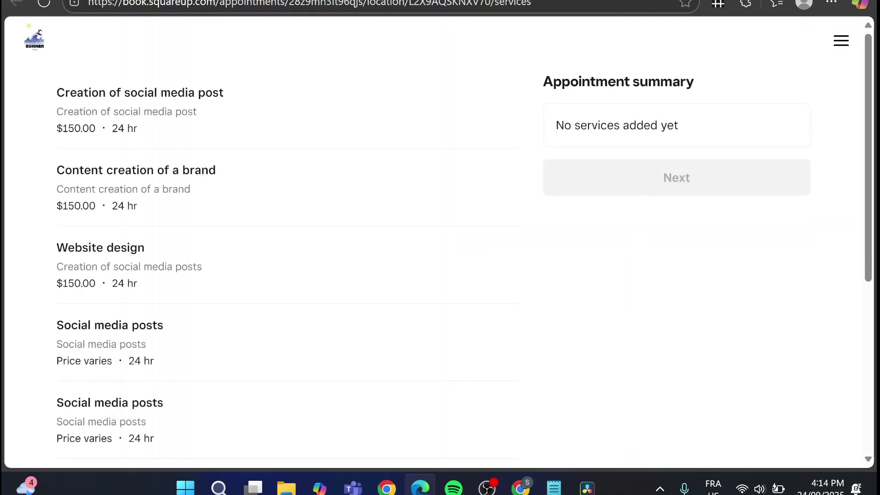
key("ctrl+w")
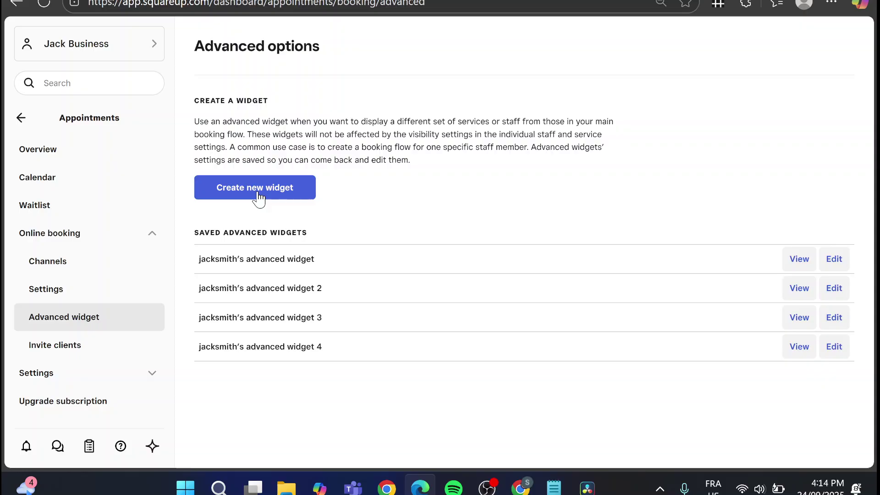
Save the first advanced widget unchanged, with all staff and services.
left_click(834, 259)
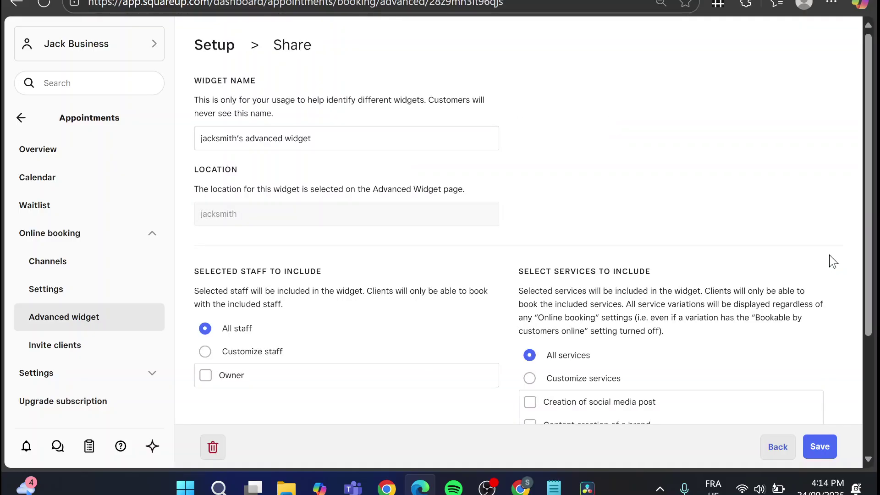
scroll(654, 213, "down", 3)
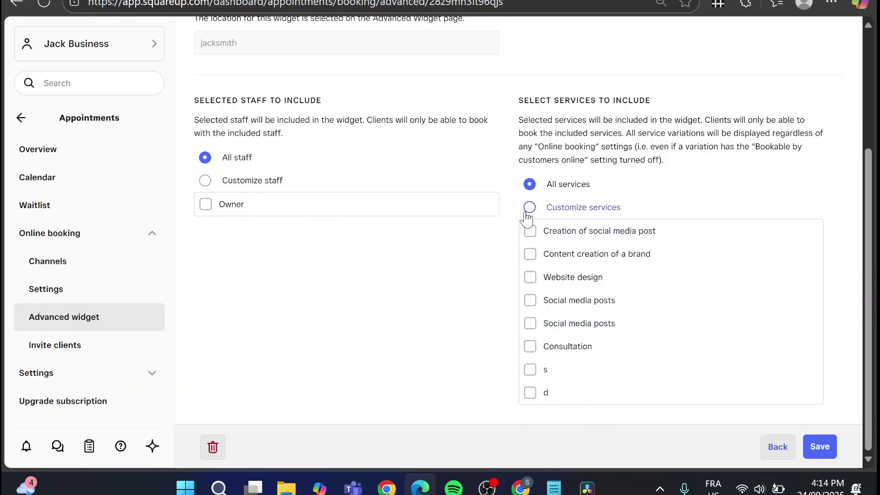
left_click(820, 447)
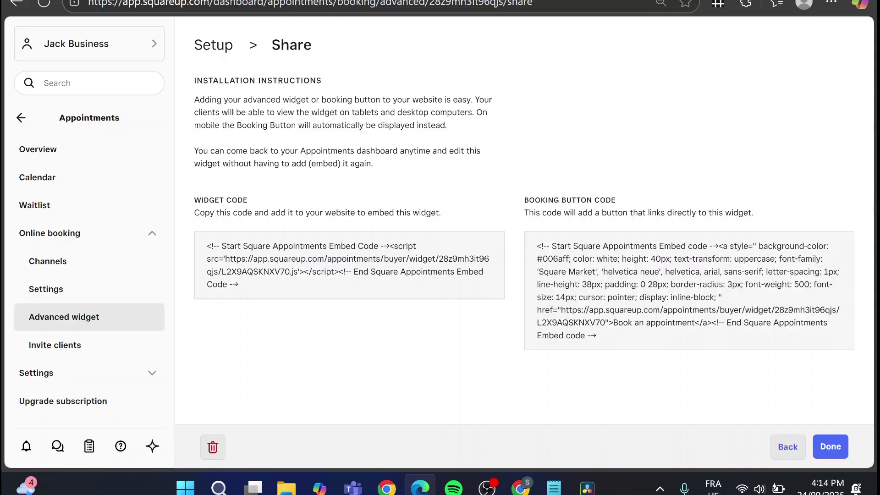
Copy the widget's embed code and prepare to paste it into the Sites code box.
left_click_drag(205, 247, 263, 290)
right_click(267, 260)
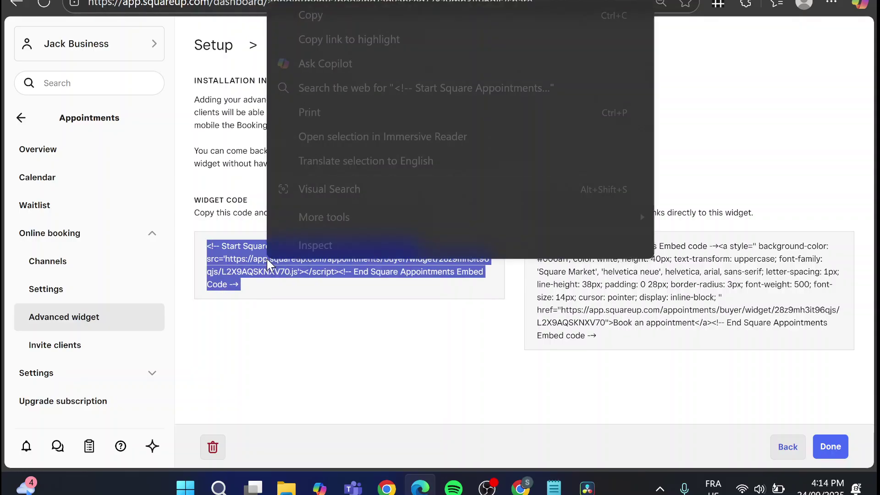
left_click(384, 20)
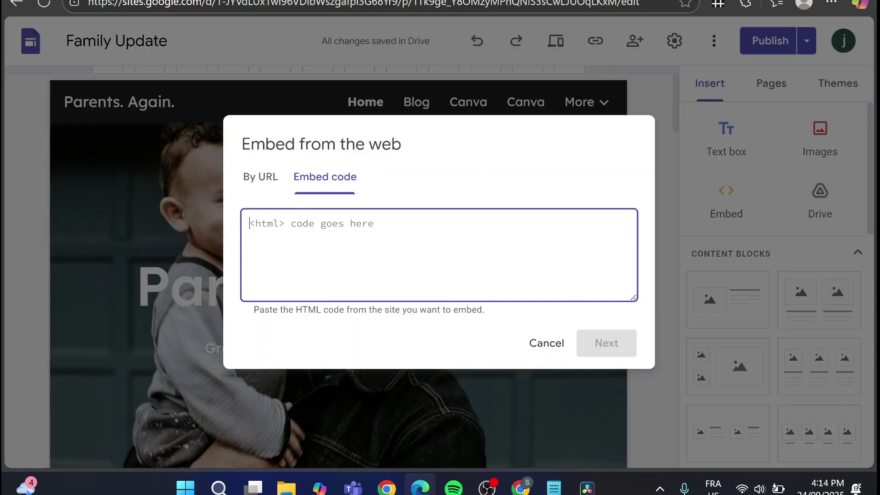
right_click(408, 239)
Paste the Square widget code into the embed dialog and insert it onto the page.
left_click(440, 81)
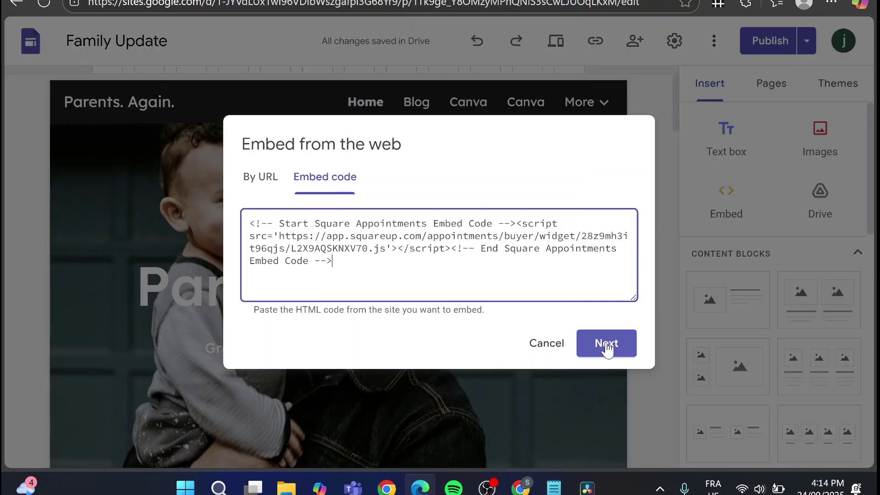
left_click(607, 343)
left_click(602, 415)
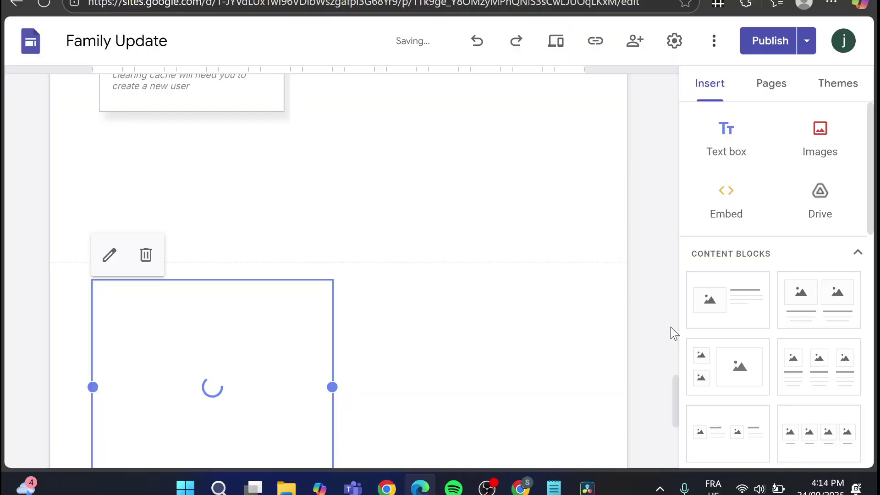
Stretch the embed box to full page width and make it taller.
left_click_drag(331, 261, 581, 275)
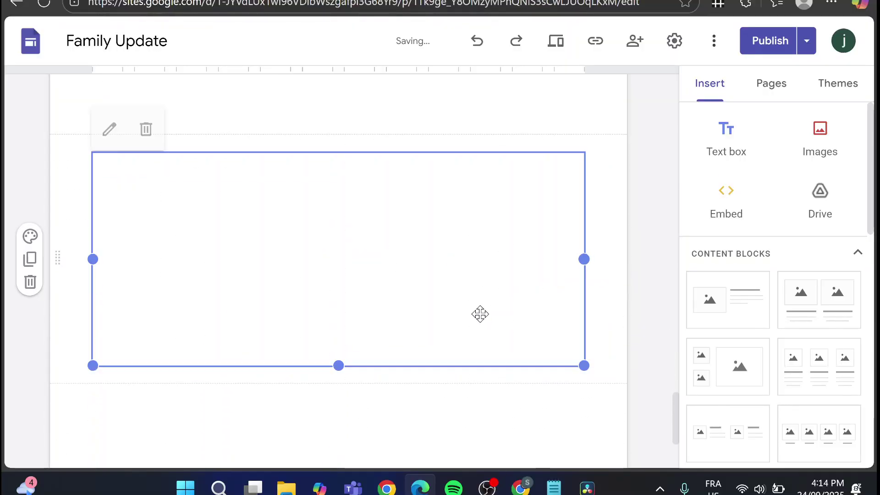
left_click_drag(338, 366, 344, 447)
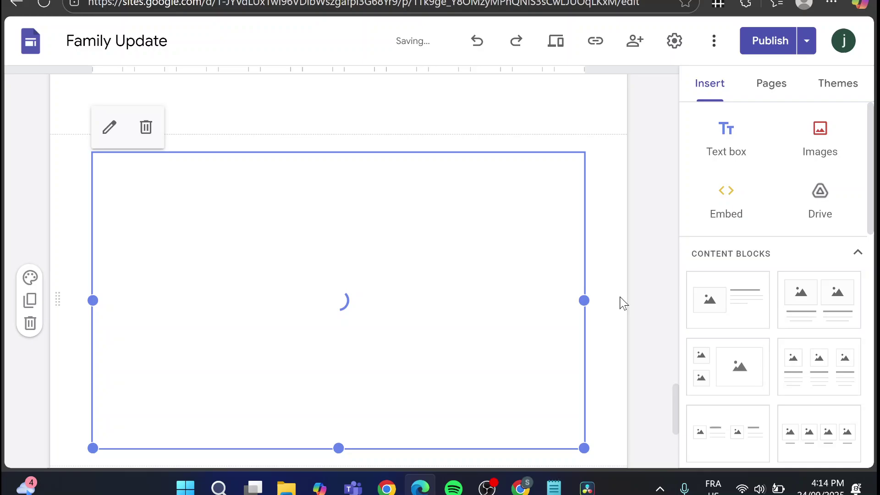
scroll(620, 303, "down", 1)
scroll(495, 324, "up", 1)
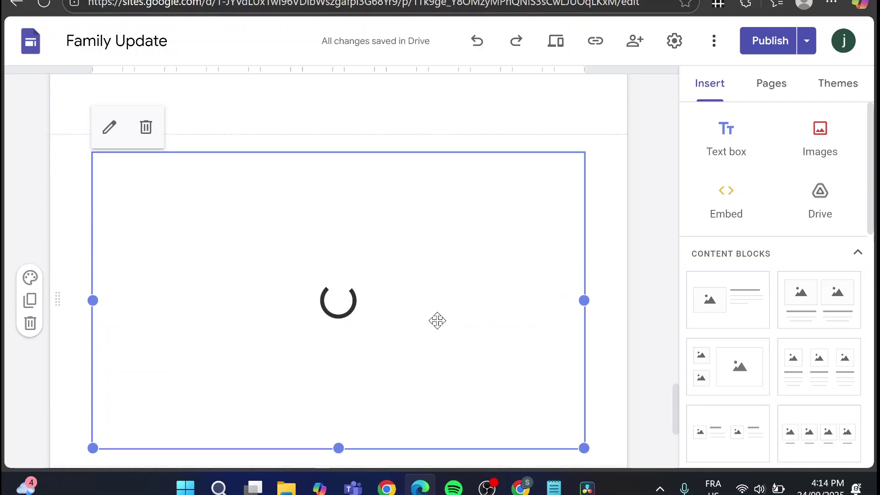
scroll(444, 261, "down", 1)
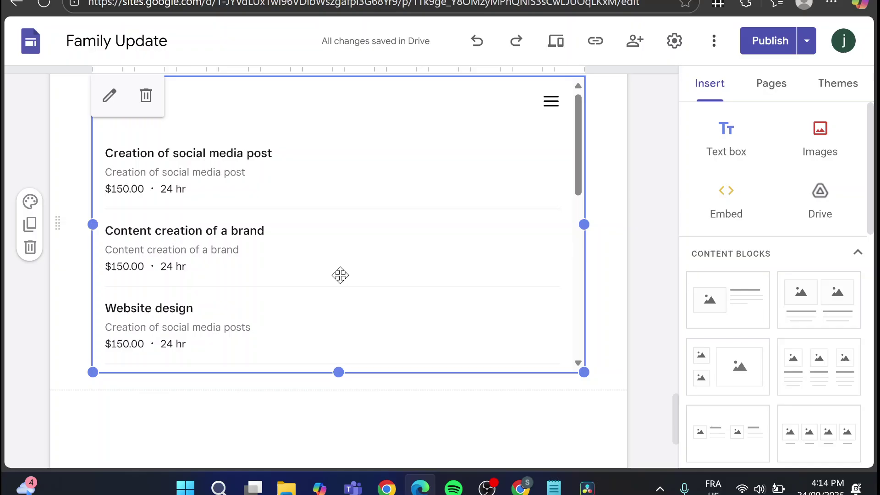
scroll(473, 246, "up", 10)
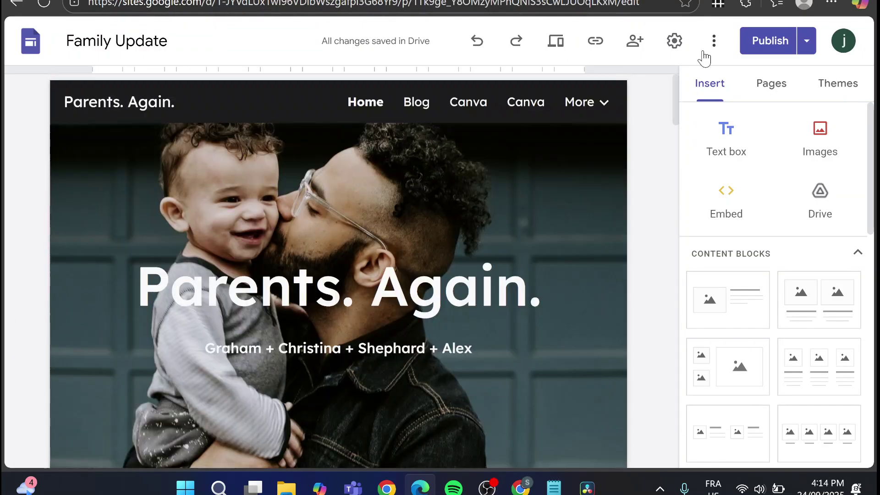
Begin a full page embed from Pages, cancel it, and go back to Sites home.
left_click(772, 91)
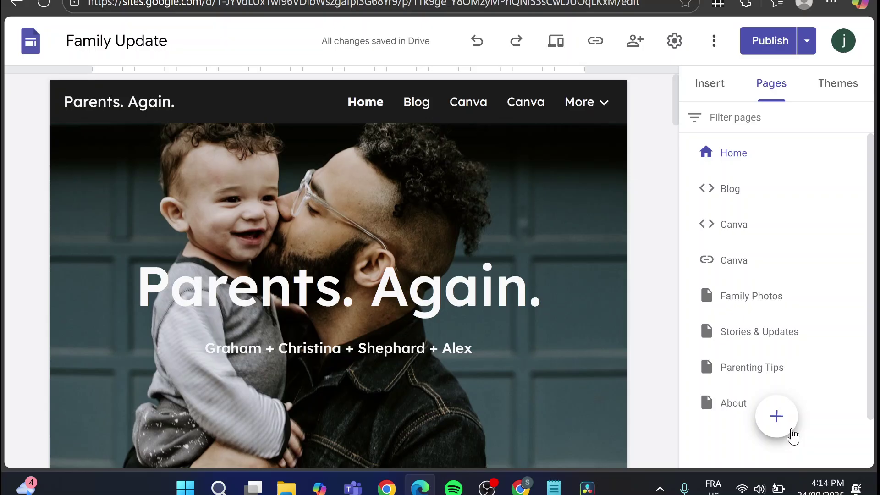
mouse_move(790, 432)
left_click(779, 347)
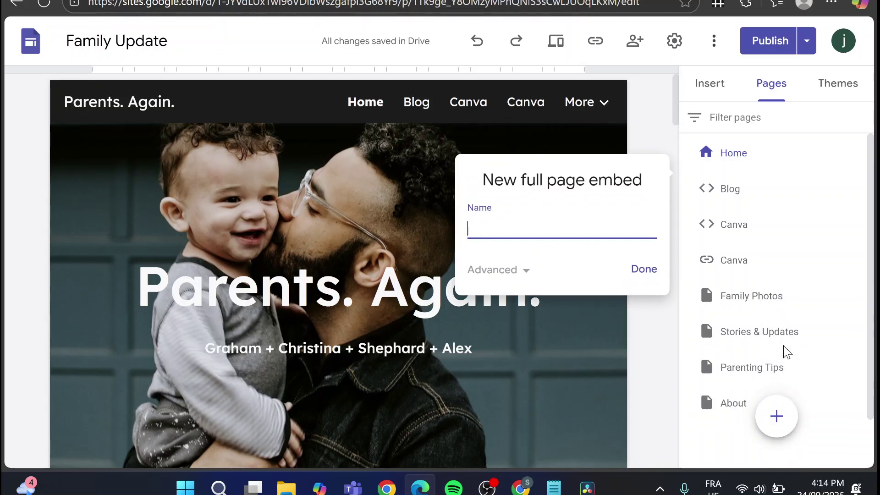
left_click(527, 272)
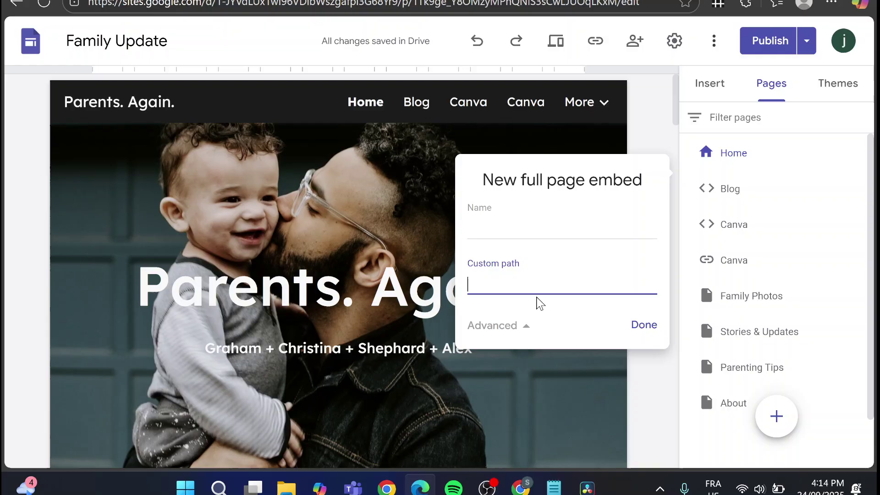
left_click(671, 381)
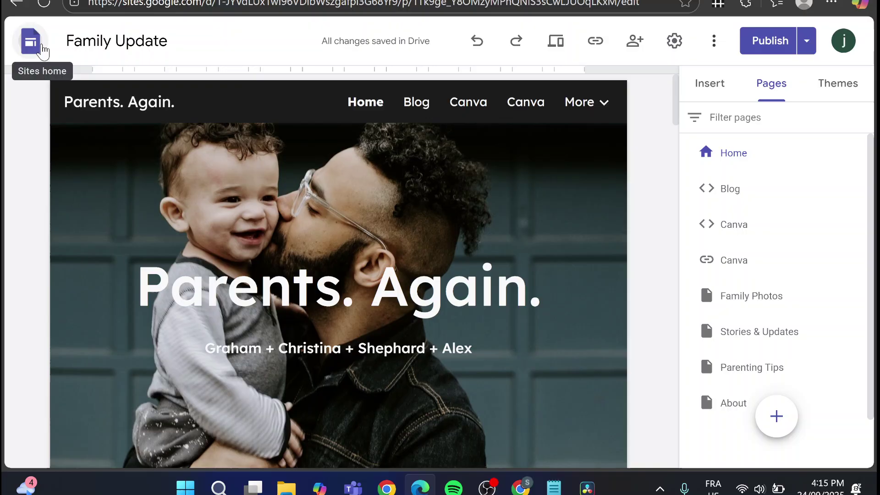
key("alt+Left")
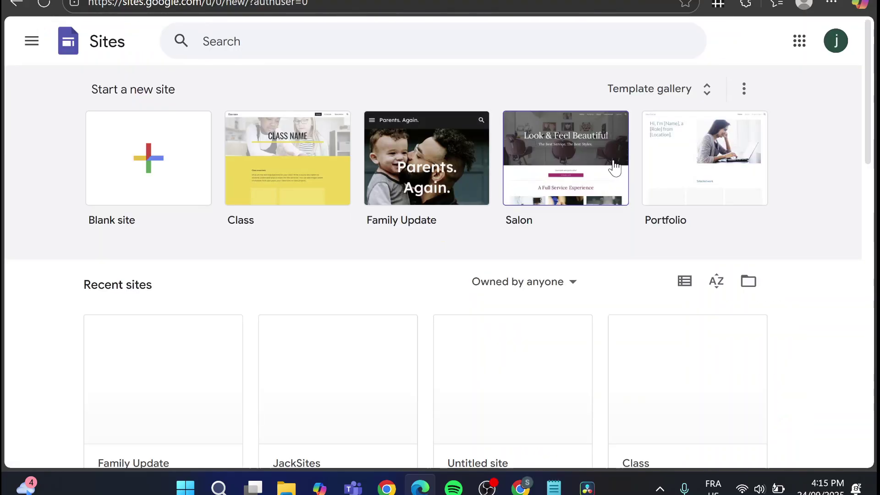